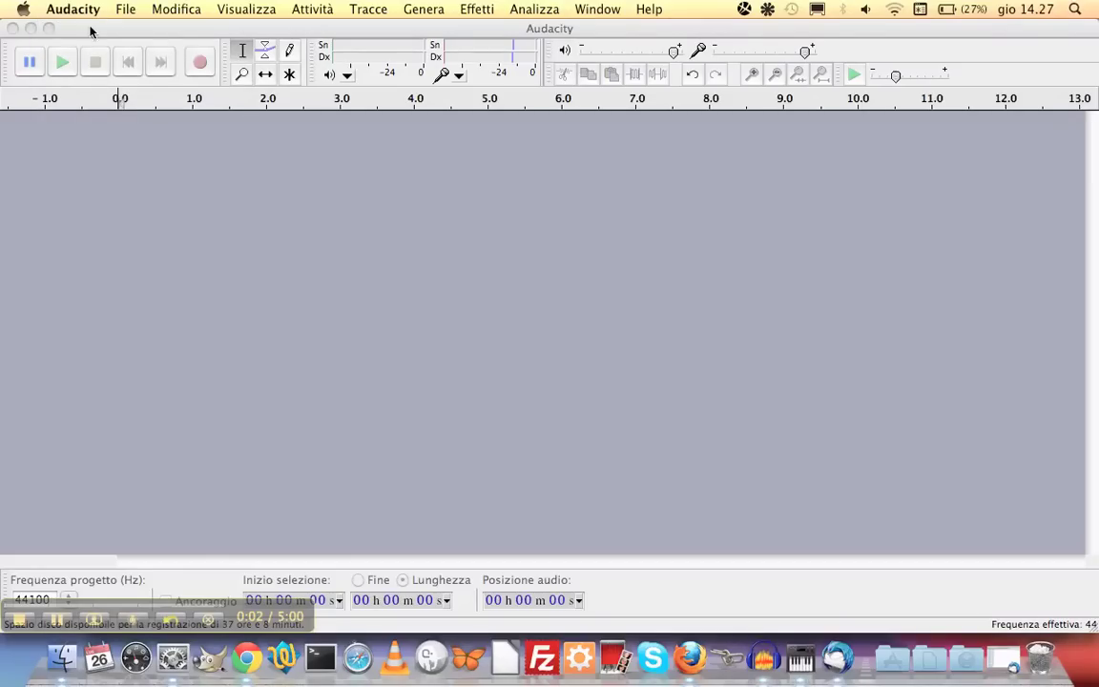
- In Preferences, set Audacity's recording device to Soundflower (2ch) with 2 (Stereo) channels
{"action": "left_click", "coordinate": [77, 10]}
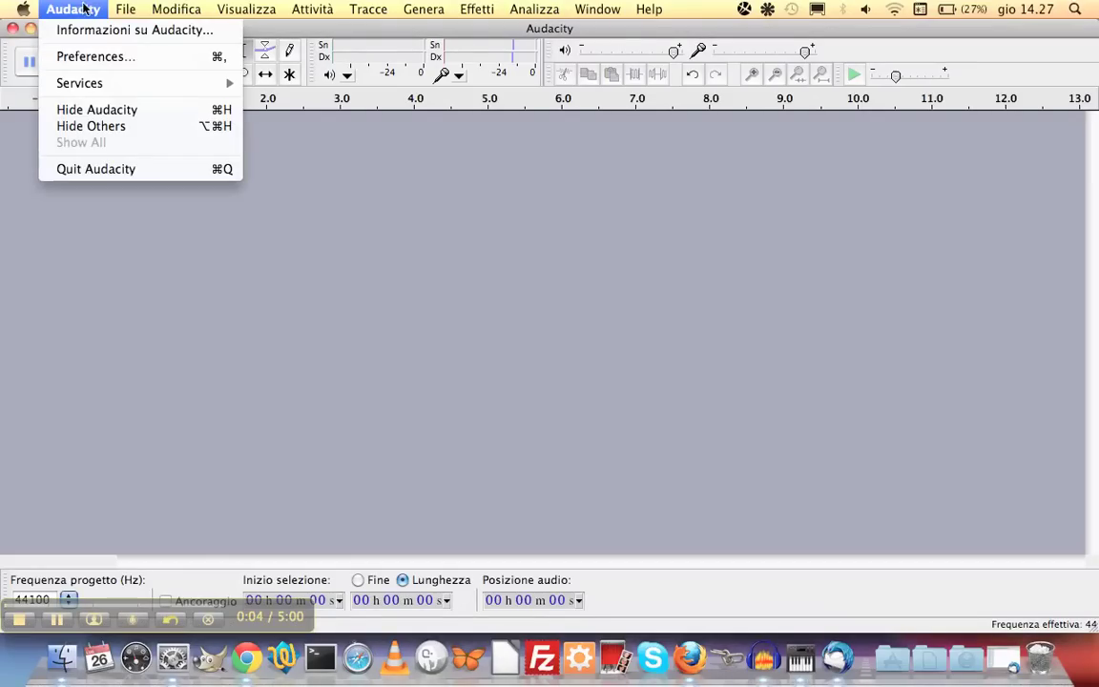
{"action": "left_click", "coordinate": [77, 55]}
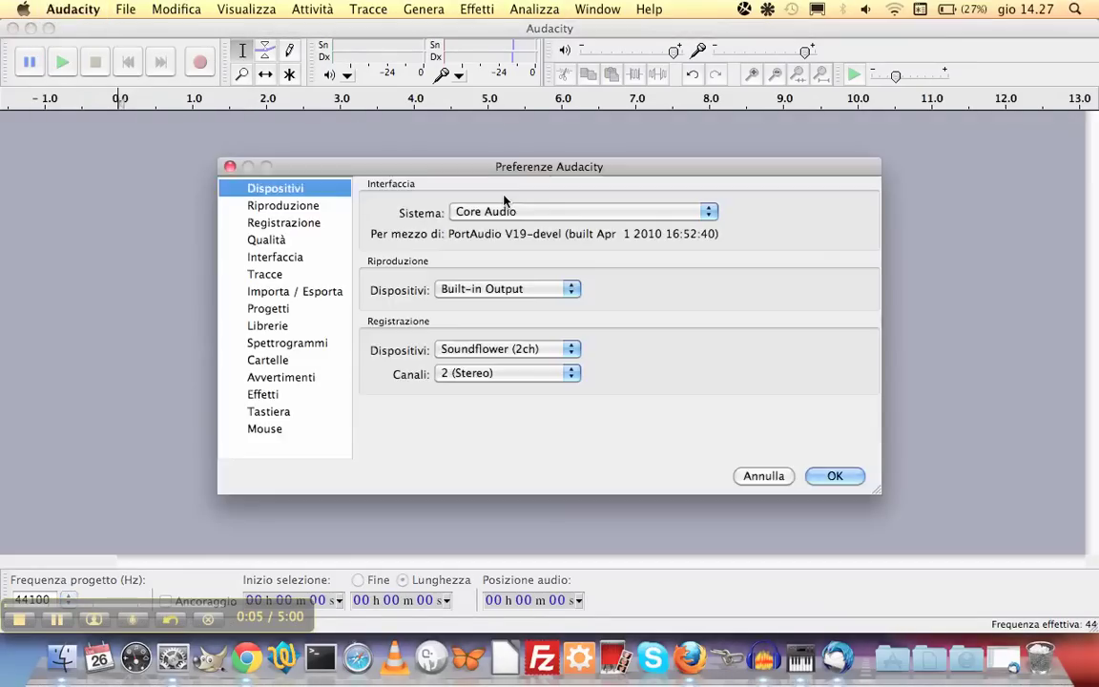
{"action": "left_click", "coordinate": [493, 350]}
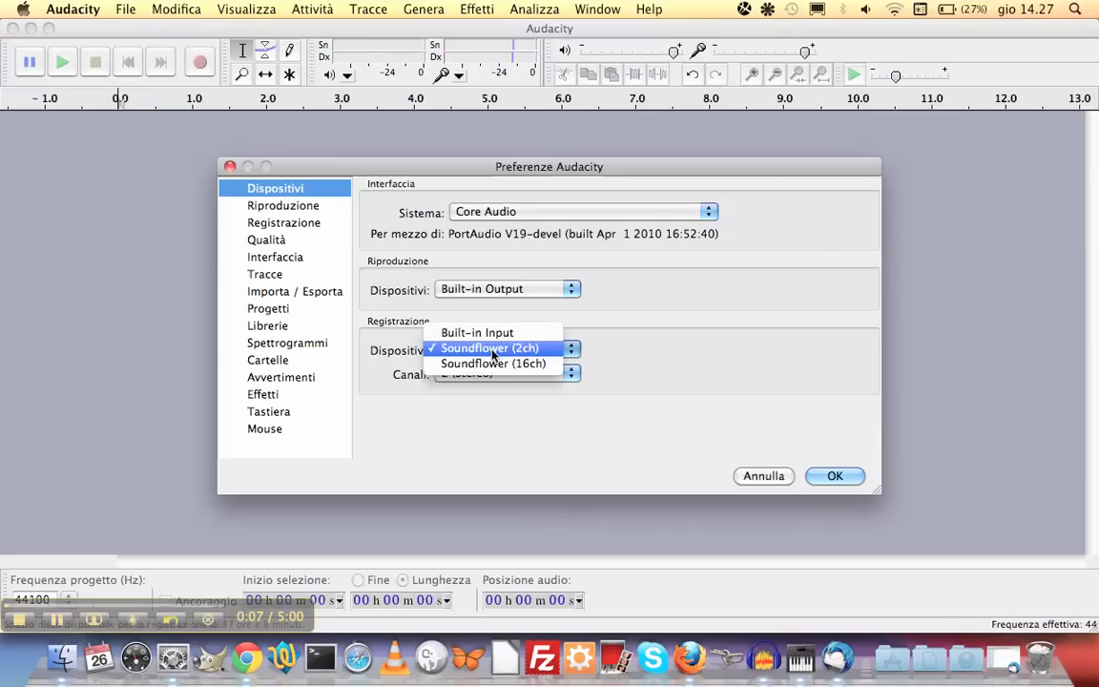
{"action": "left_click", "coordinate": [491, 353]}
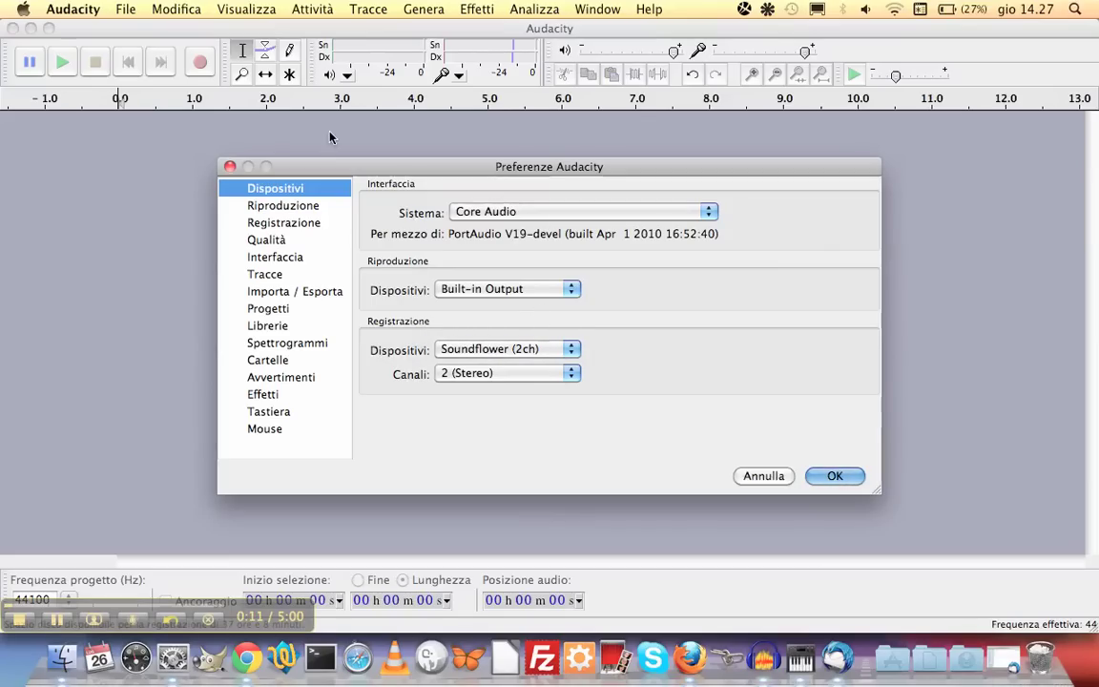
{"action": "key", "text": "Return"}
- Start recording a new stereo track, play the YouTube video in Chrome, and return to Audacity
{"action": "left_click", "coordinate": [200, 62]}
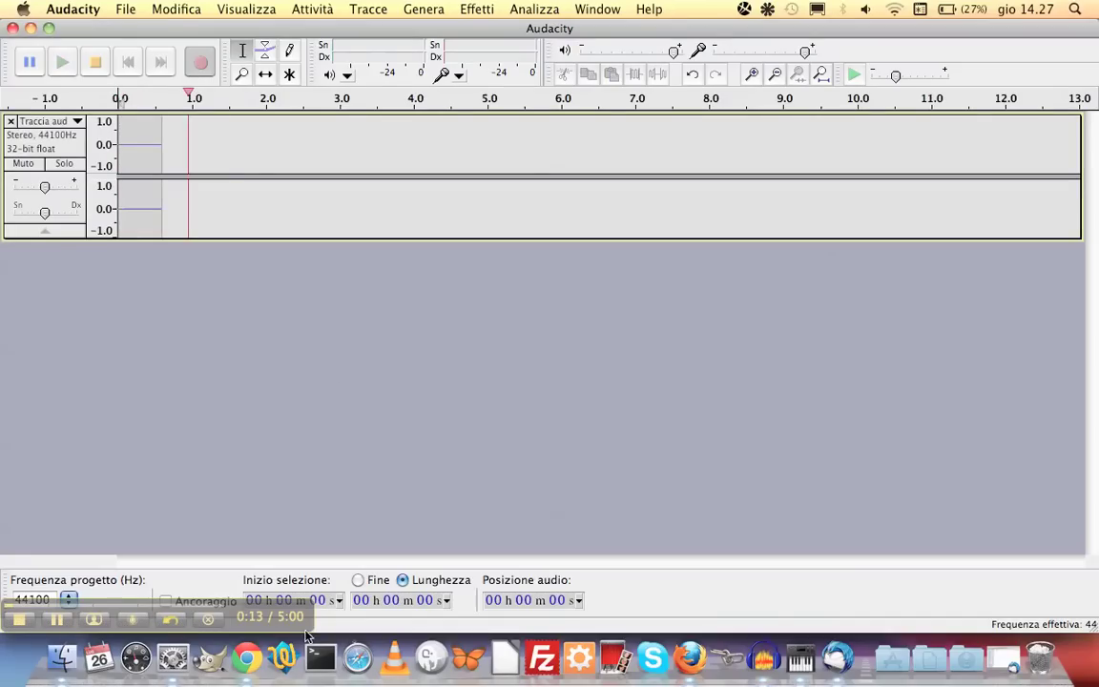
{"action": "key", "text": "super+3"}
{"action": "key", "text": "super+3"}
{"action": "key", "text": "super+3"}
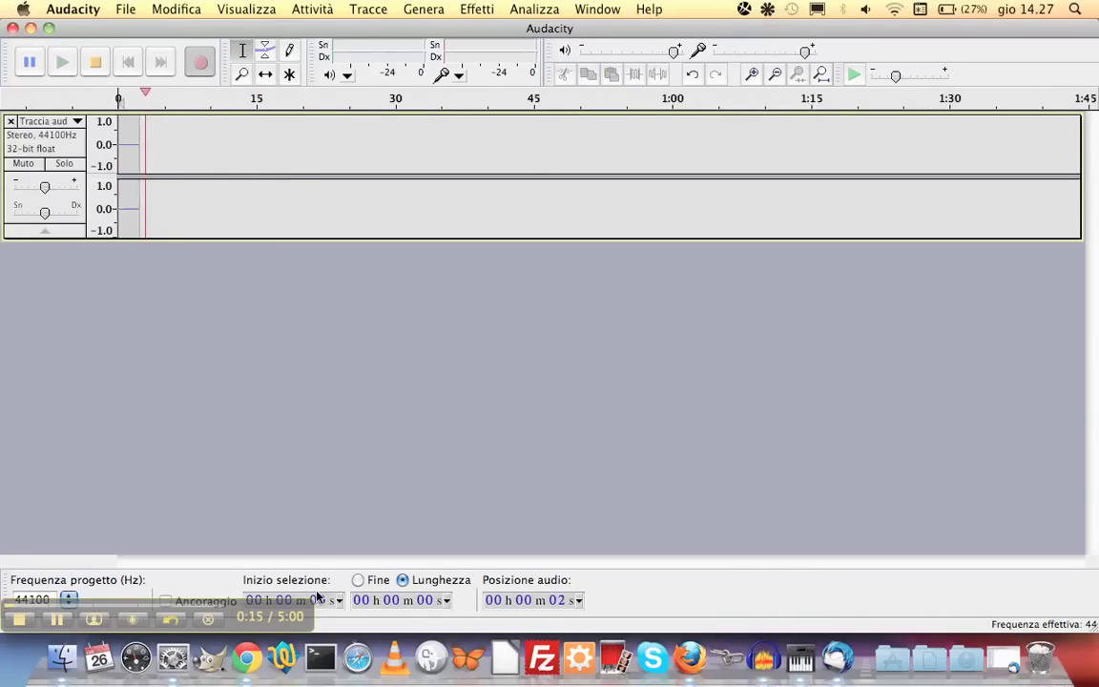
{"action": "left_click", "coordinate": [253, 651]}
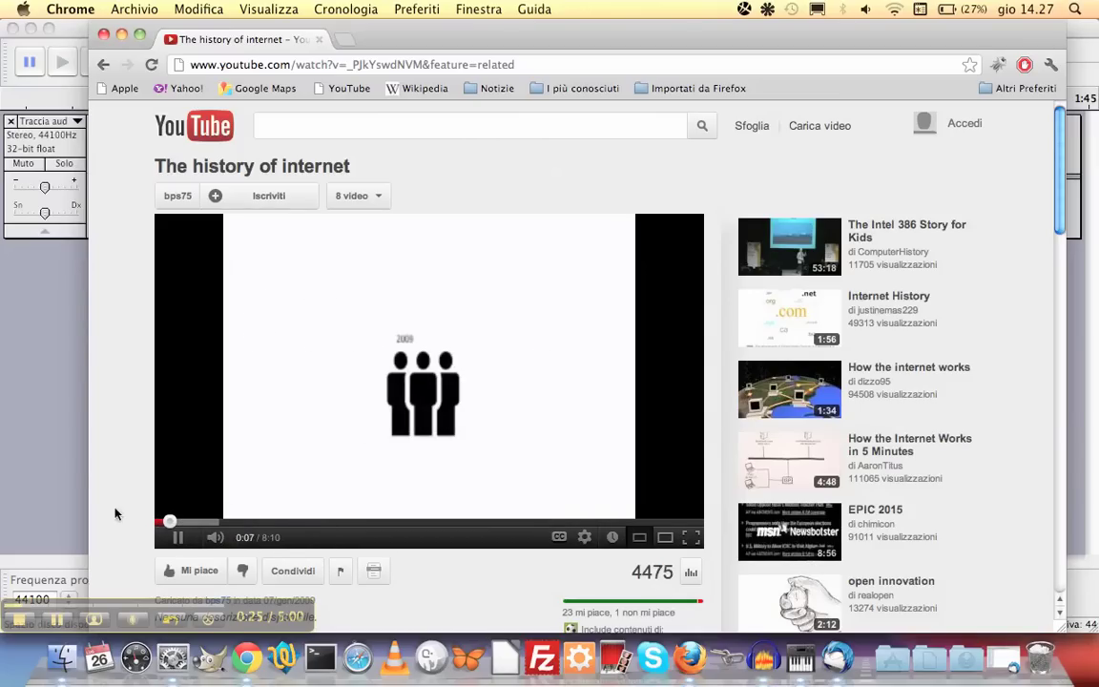
{"action": "left_click", "coordinate": [75, 456]}
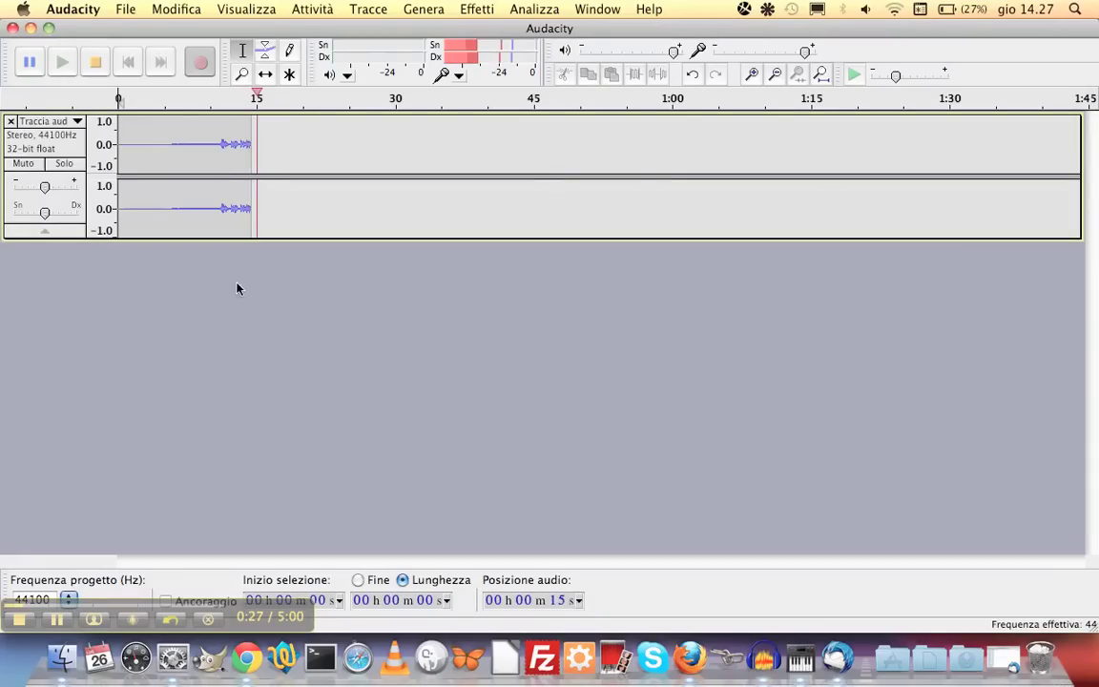
- Zoom the recording timeline in and out, then bring the Sound preferences window forward
{"action": "key", "text": "super+1"}
{"action": "key", "text": "super+1"}
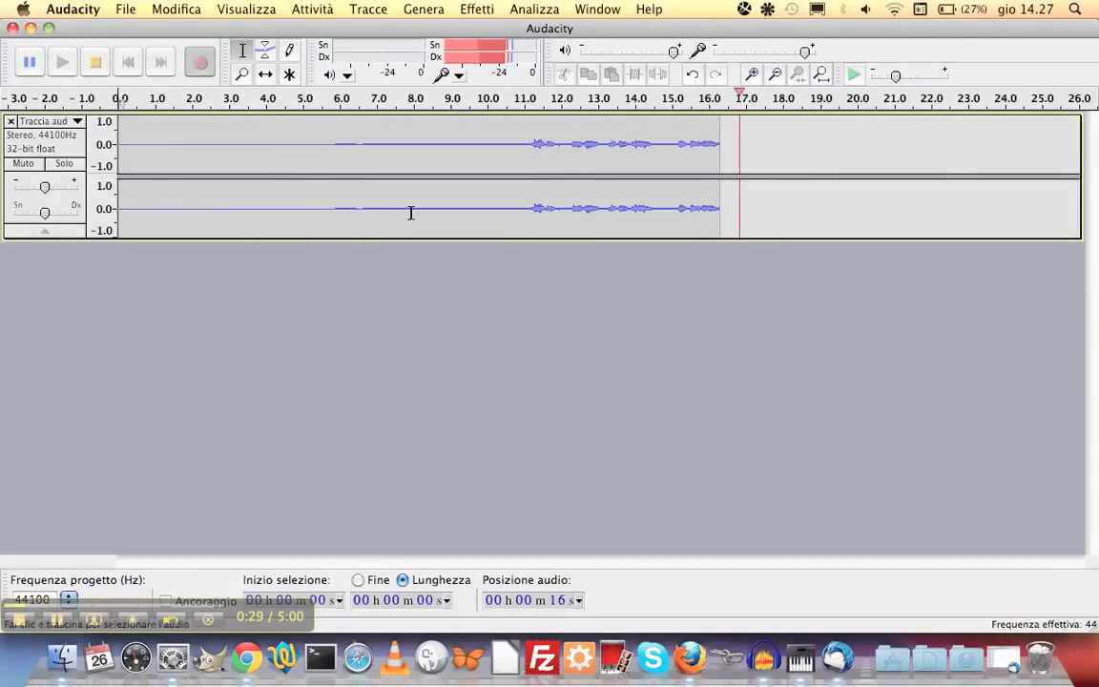
{"action": "key", "text": "super+3"}
{"action": "key", "text": "super+3"}
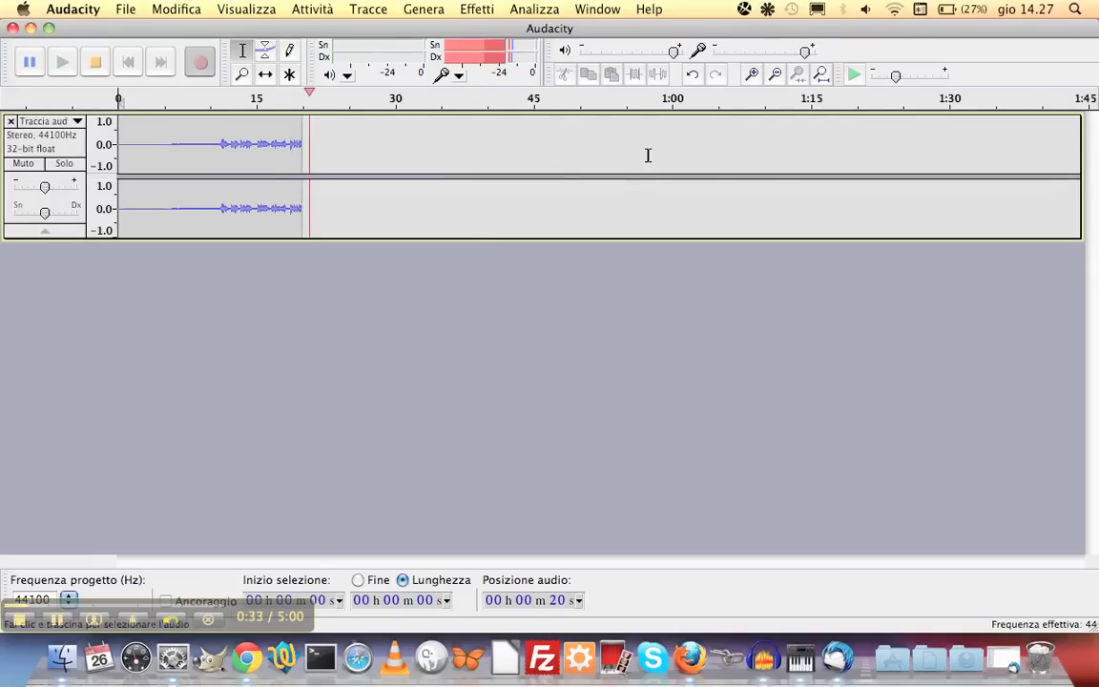
{"action": "key", "text": "F3"}
{"action": "left_click", "coordinate": [744, 264]}
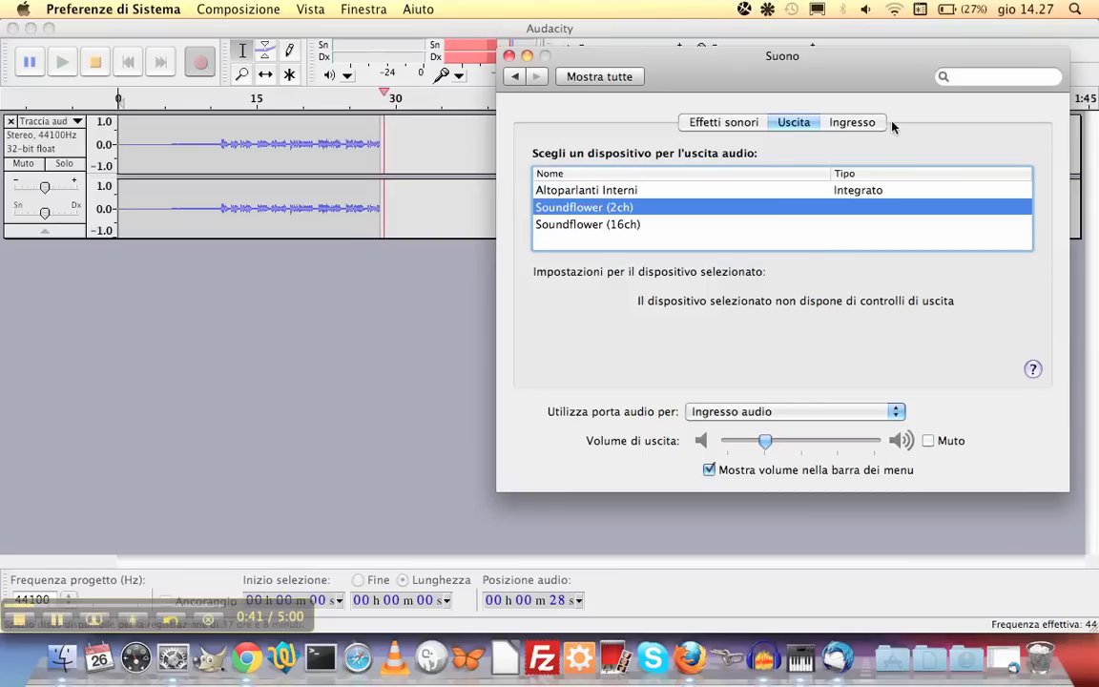
- On the Sound input page, raise the Soundflower input and output volumes, then move the window right
{"action": "left_click", "coordinate": [852, 124]}
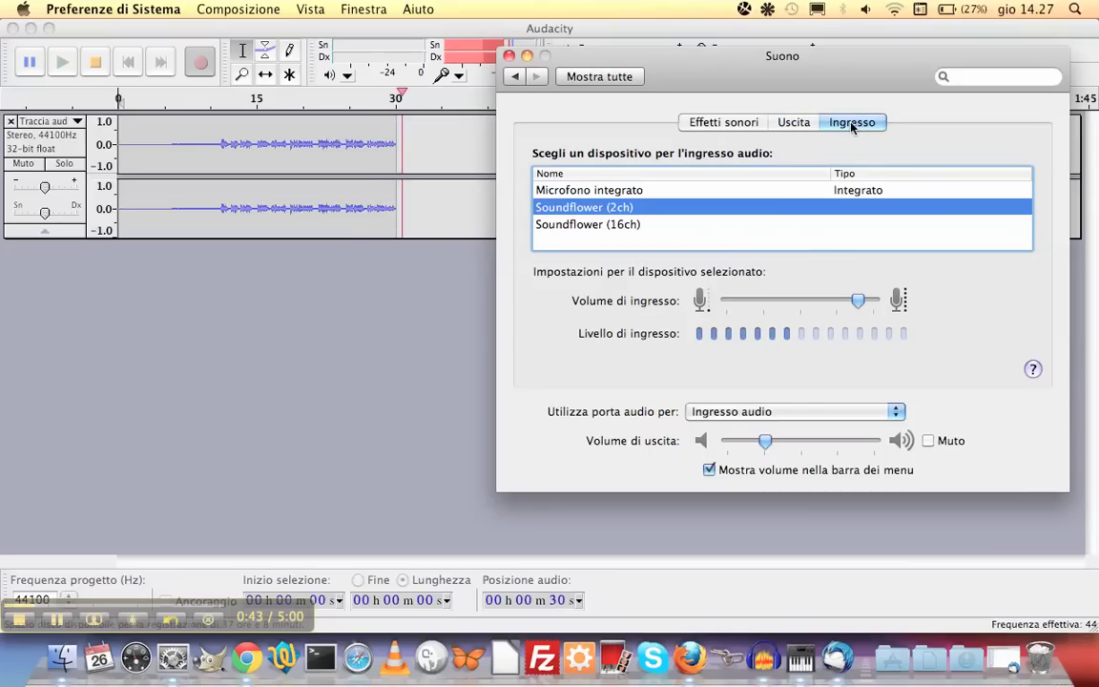
{"action": "left_click_drag", "start_coordinate": [862, 303], "coordinate": [873, 302]}
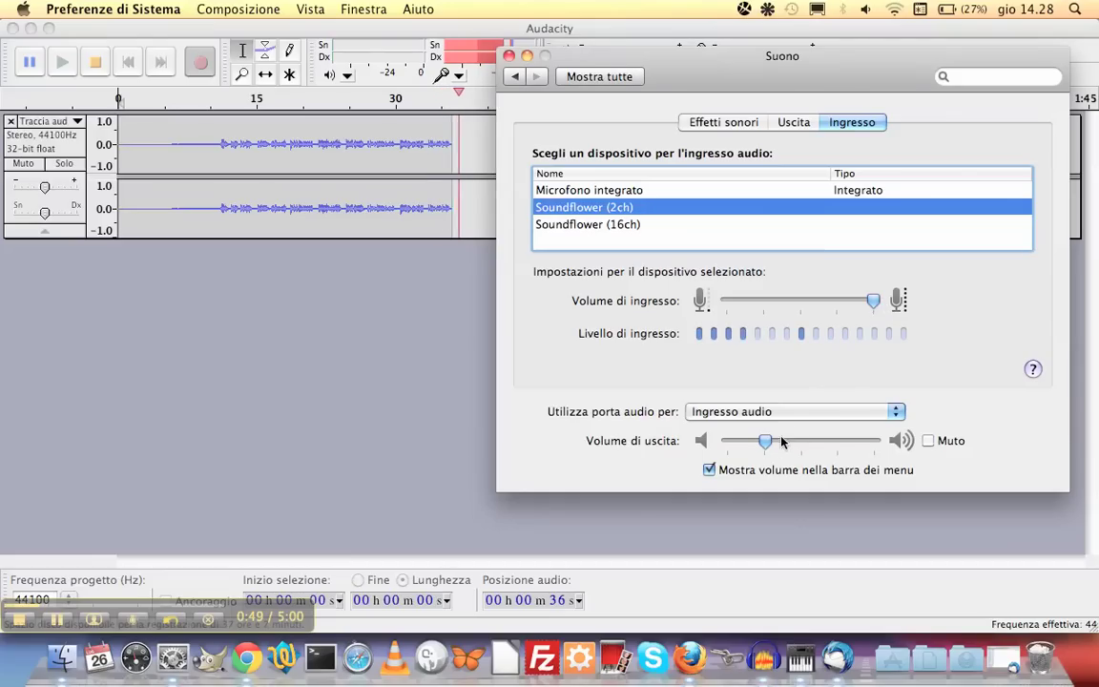
{"action": "mouse_move", "coordinate": [765, 441]}
{"action": "left_mouse_down"}
{"action": "mouse_move", "coordinate": [818, 443]}
{"action": "mouse_move", "coordinate": [753, 446]}
{"action": "mouse_move", "coordinate": [843, 446]}
{"action": "left_mouse_up"}
{"action": "left_click_drag", "start_coordinate": [750, 74], "coordinate": [906, 78]}
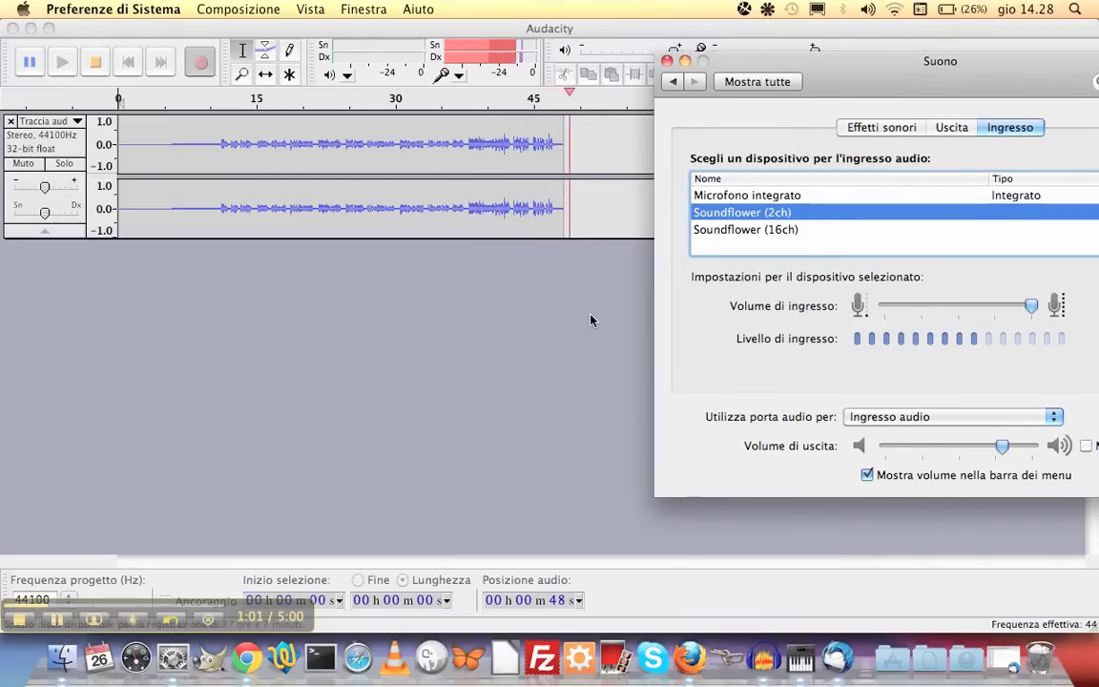
- Check the playing YouTube video through the window overview, then return to the Audacity recording
{"action": "key", "text": "F9"}
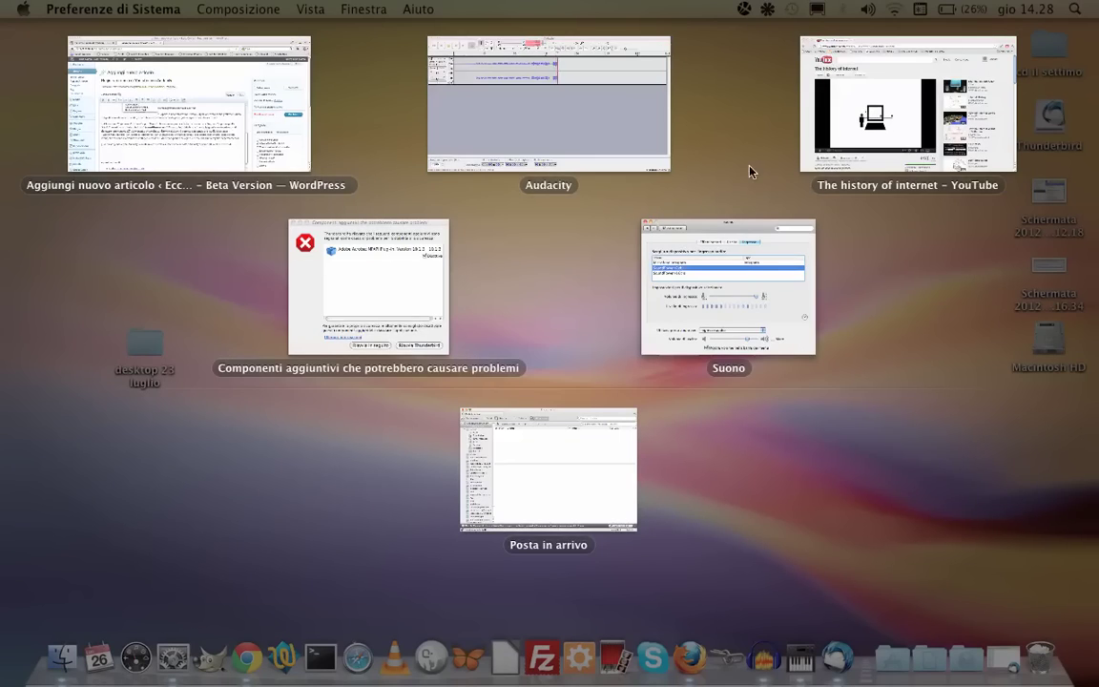
{"action": "left_click", "coordinate": [820, 143]}
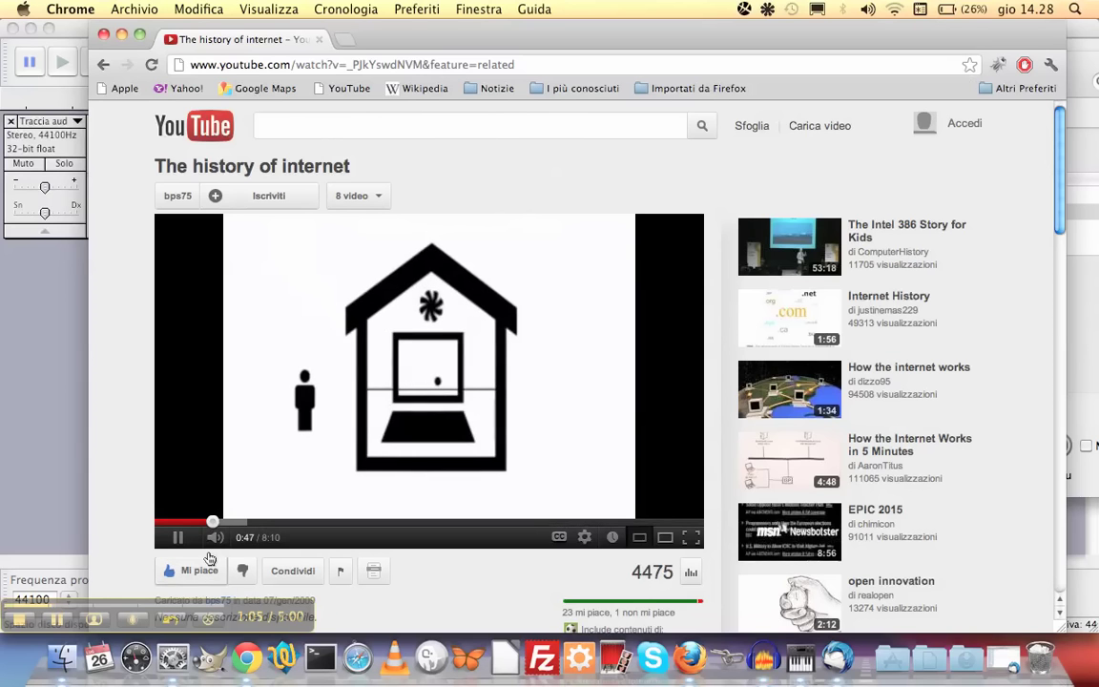
{"action": "key", "text": "F9"}
{"action": "left_click", "coordinate": [511, 142]}
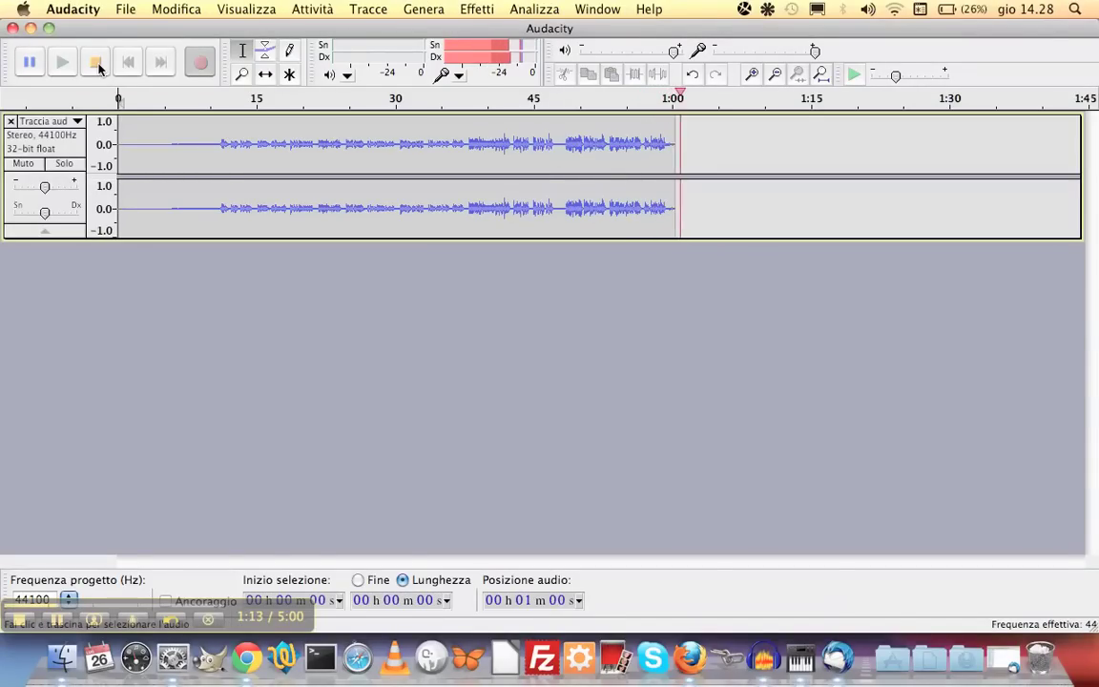
- Stop the Audacity recording after about one minute and bring the YouTube video forward
{"action": "left_click", "coordinate": [97, 11]}
{"action": "left_click", "coordinate": [74, 30]}
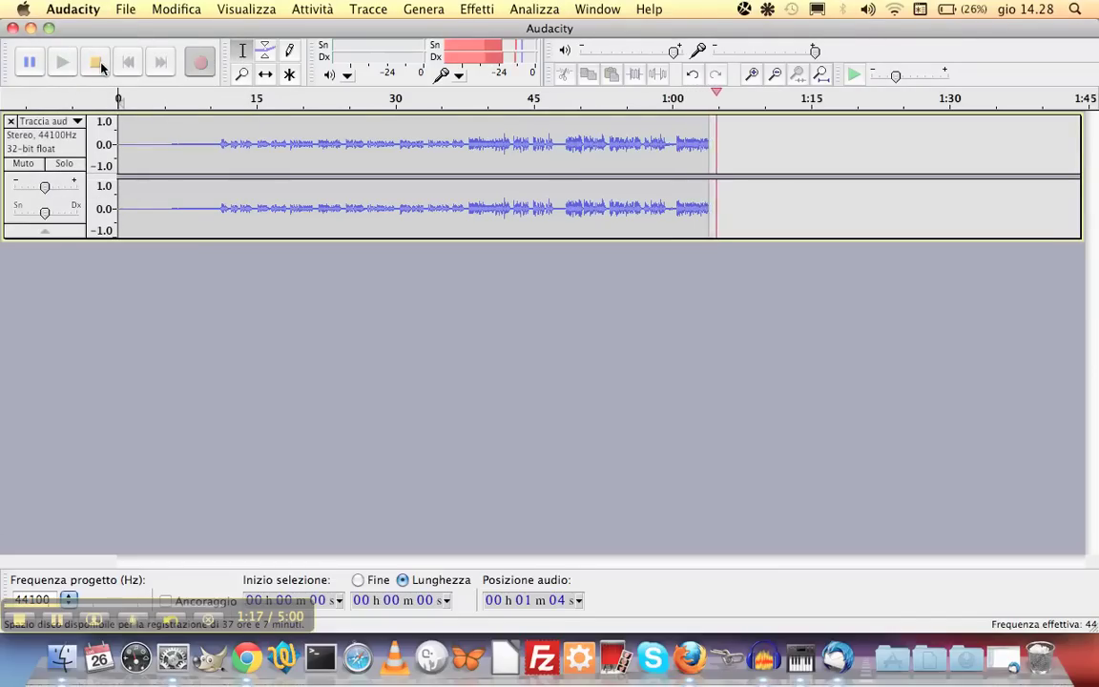
{"action": "left_click", "coordinate": [97, 63]}
{"action": "key", "text": "F3"}
{"action": "left_click", "coordinate": [906, 105]}
- Show the overview of all open windows to switch back to the recorded track
{"action": "key", "text": "F3"}
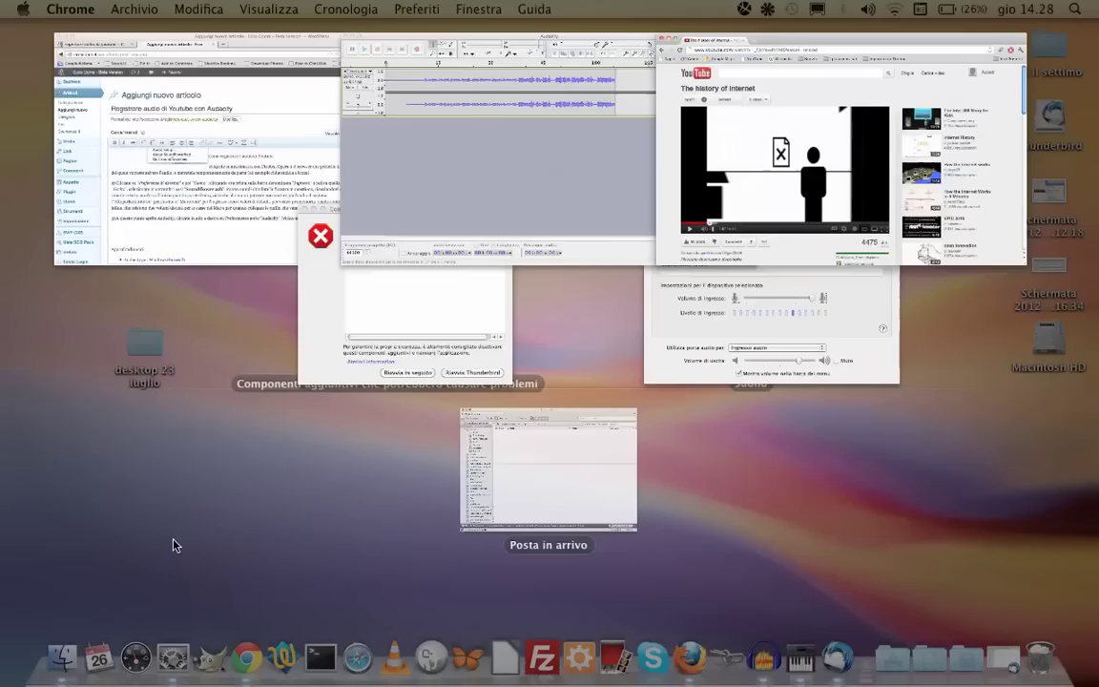